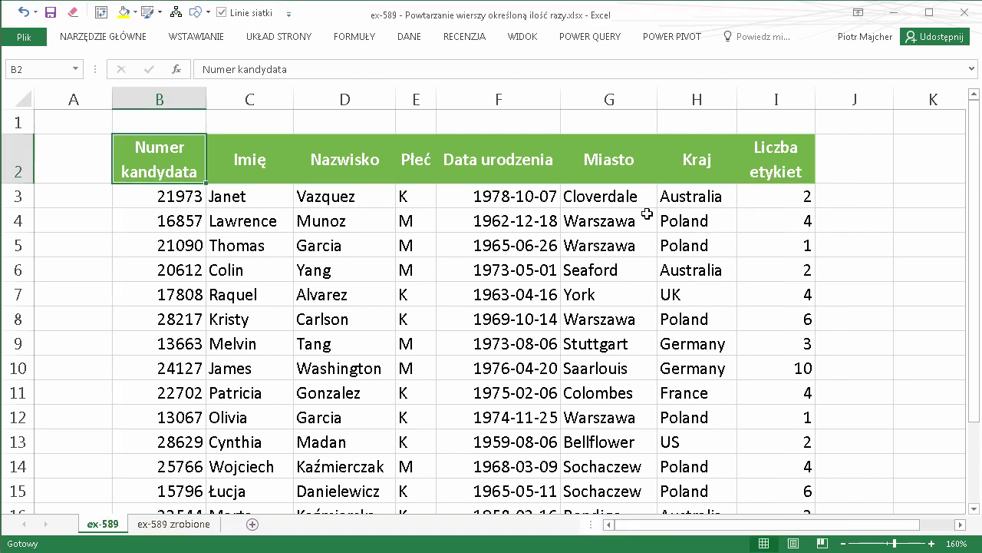
Create a query from the candidate range $B$2:$I$17 with headers, opening it as Tabela1.
click(603, 217)
click(549, 304)
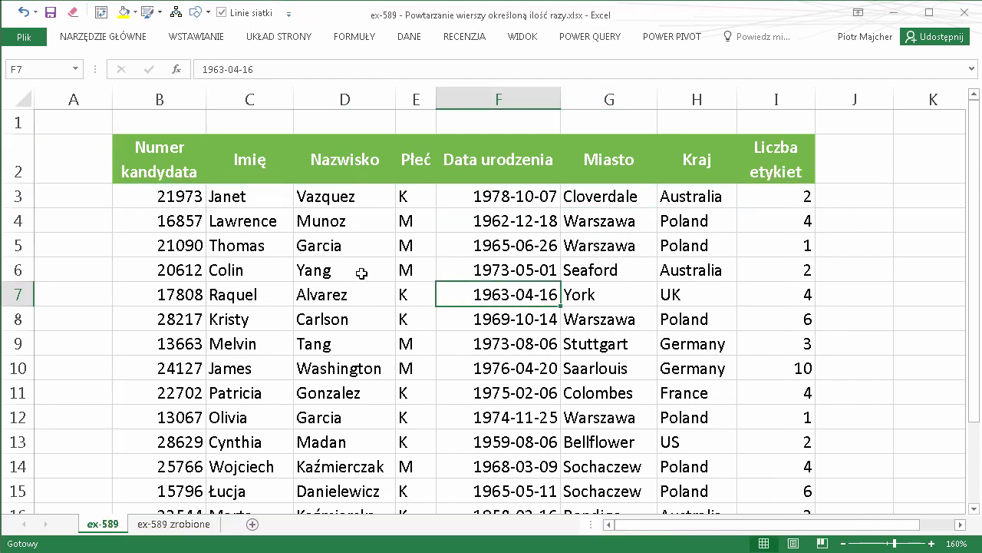
click(361, 273)
click(500, 270)
click(504, 342)
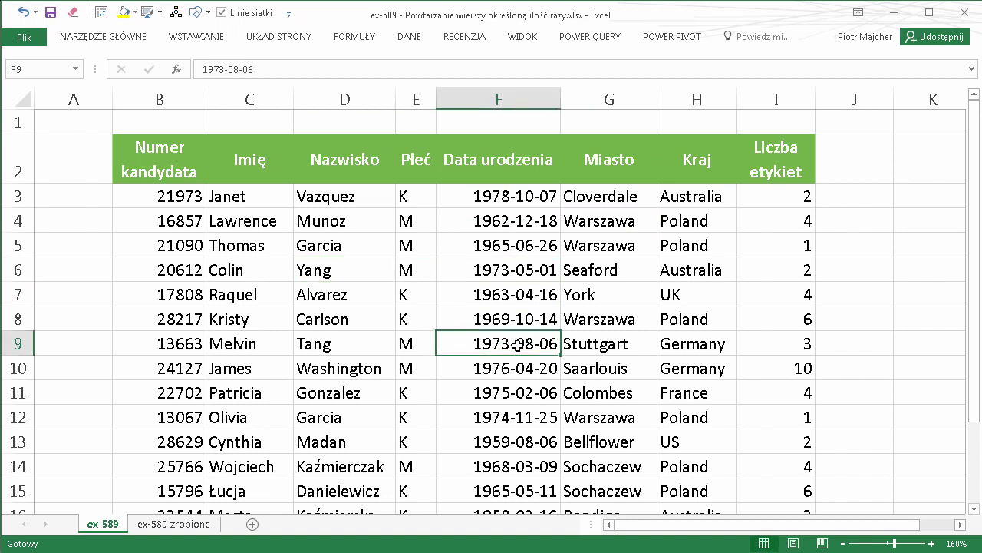
click(606, 40)
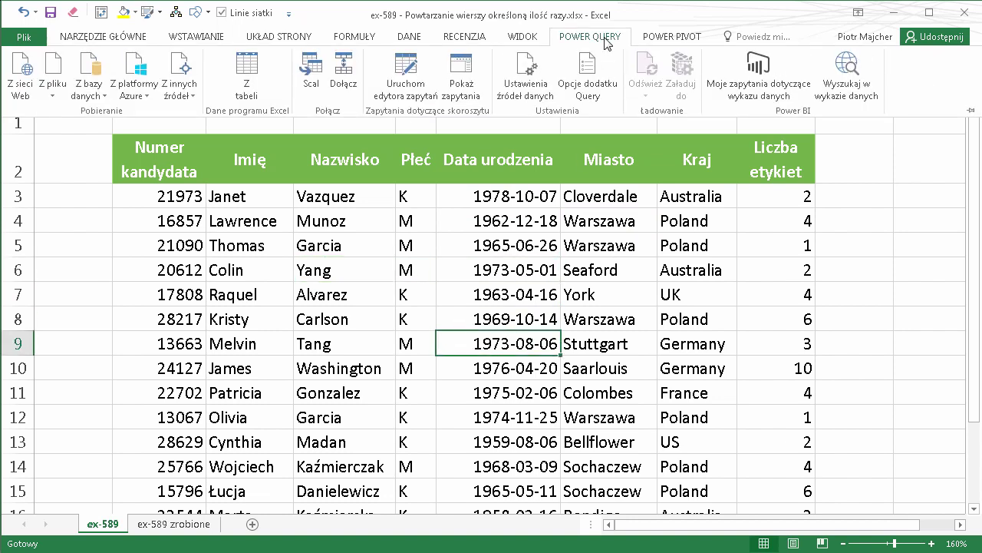
click(256, 69)
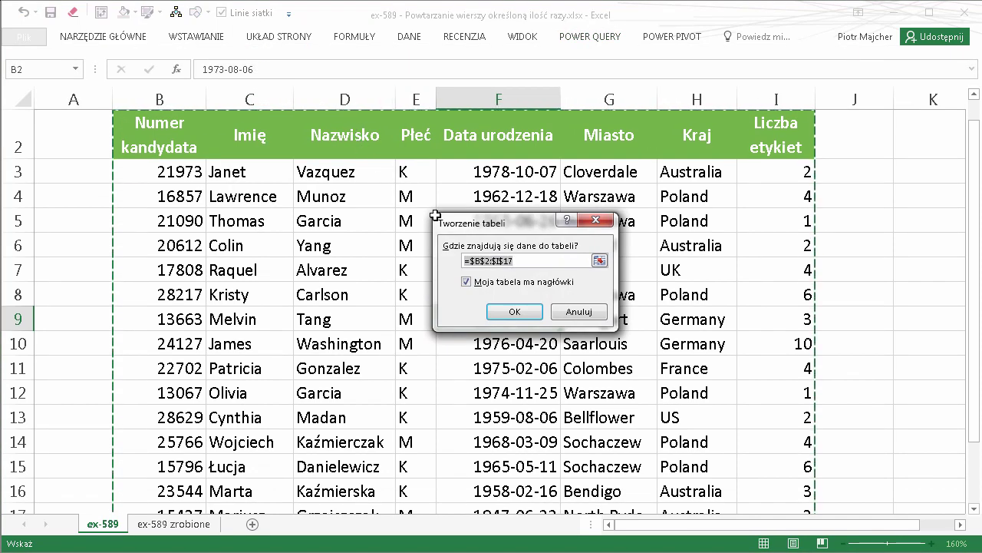
click(522, 315)
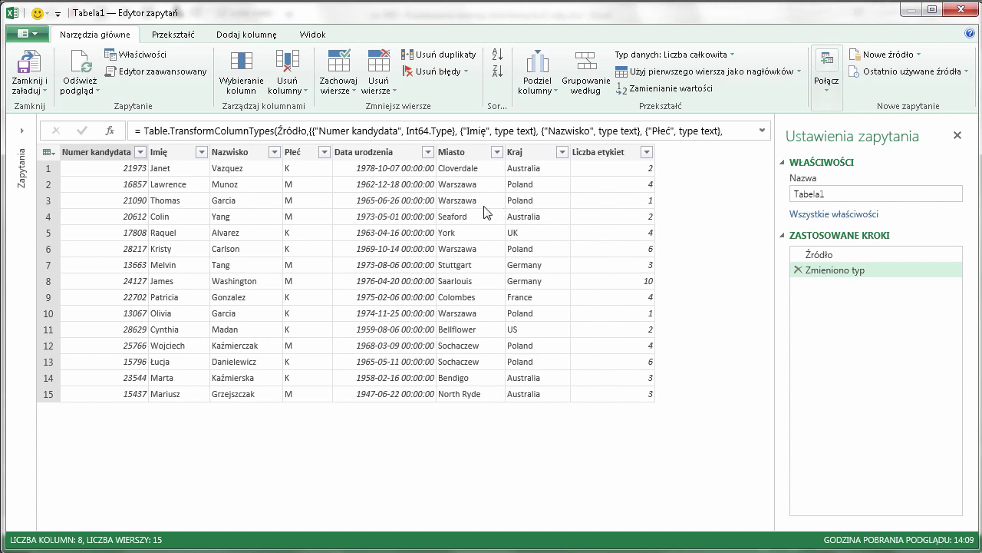
Add a Custom column with formula ={1..[Liczba etykiet]}, listing 1 to each row's label count.
click(250, 37)
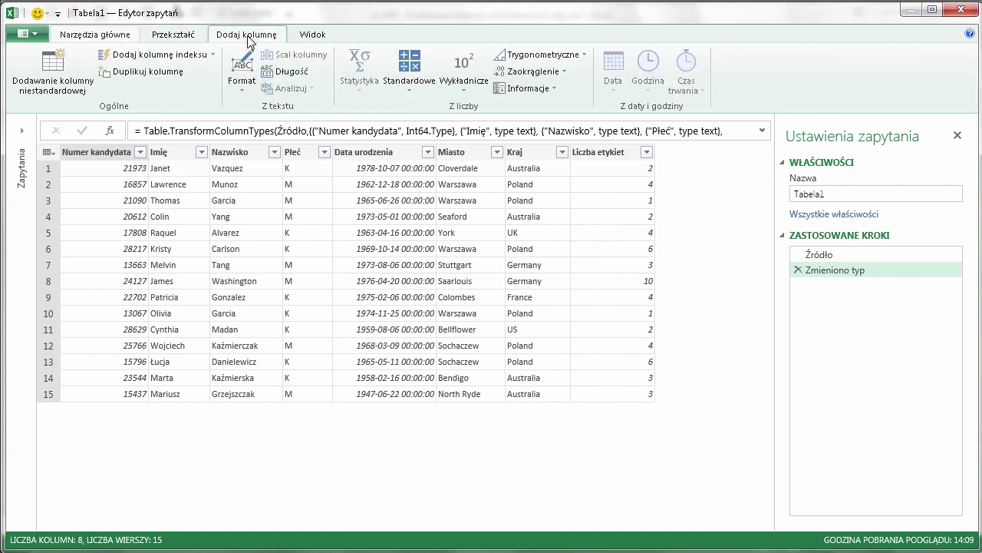
click(47, 69)
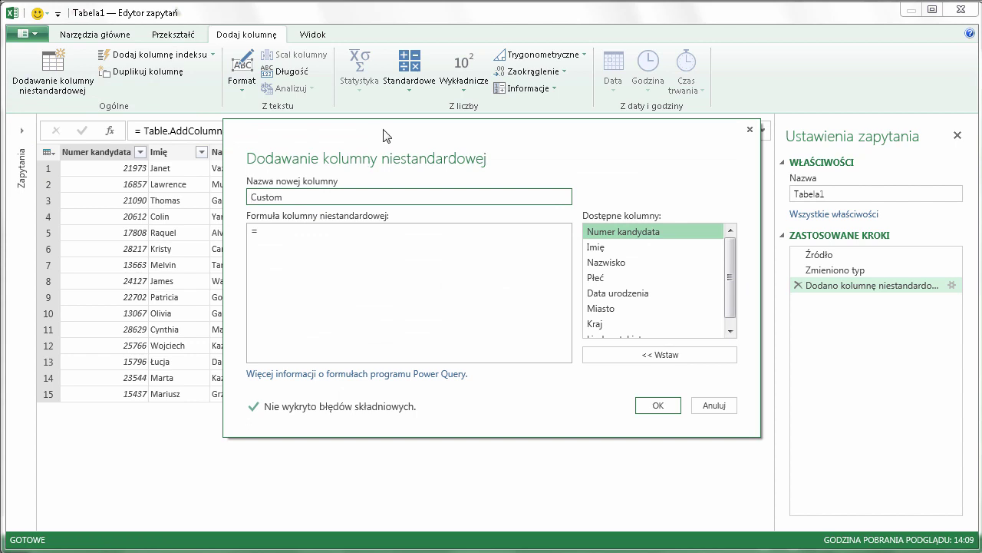
click(287, 231)
text({)
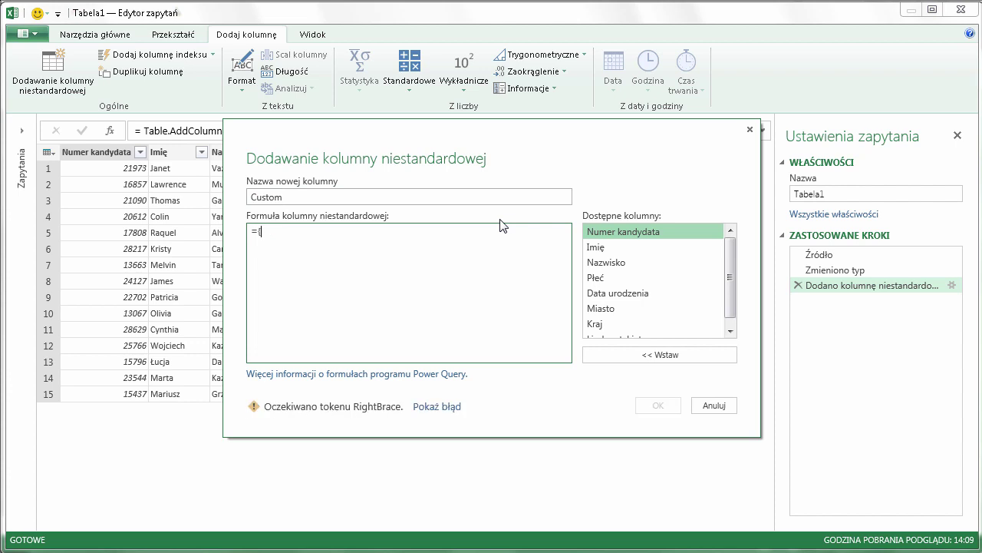
text(1..)
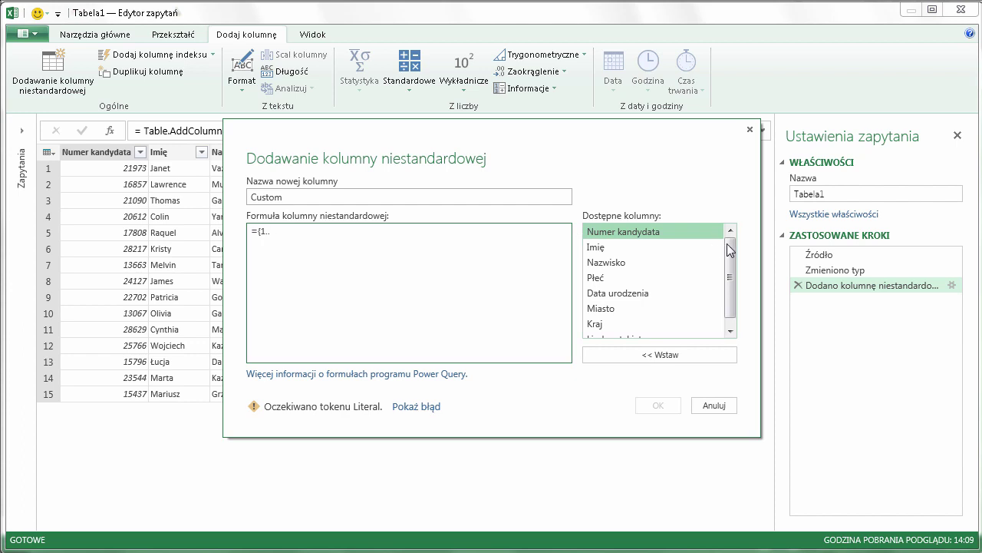
drag(727, 243, 731, 261)
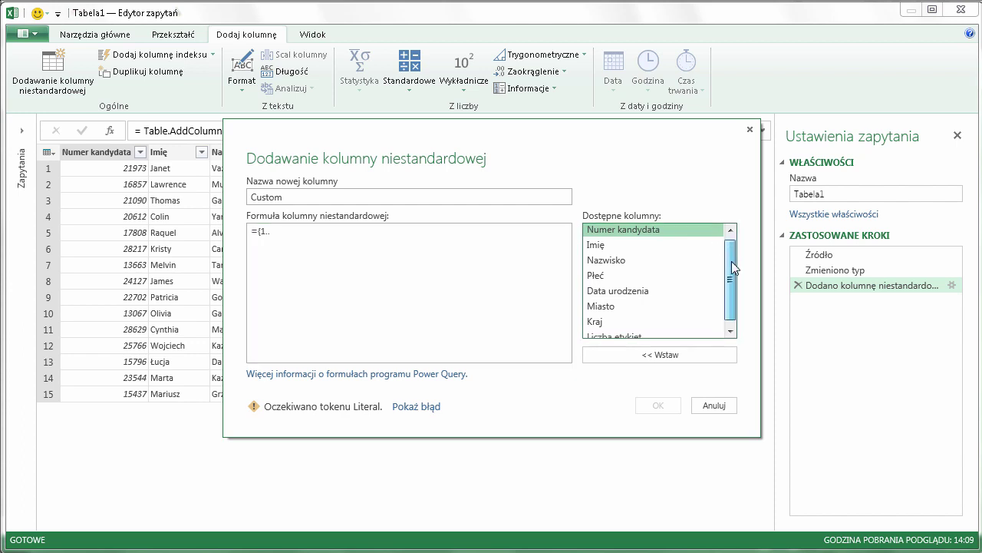
double_click(602, 332)
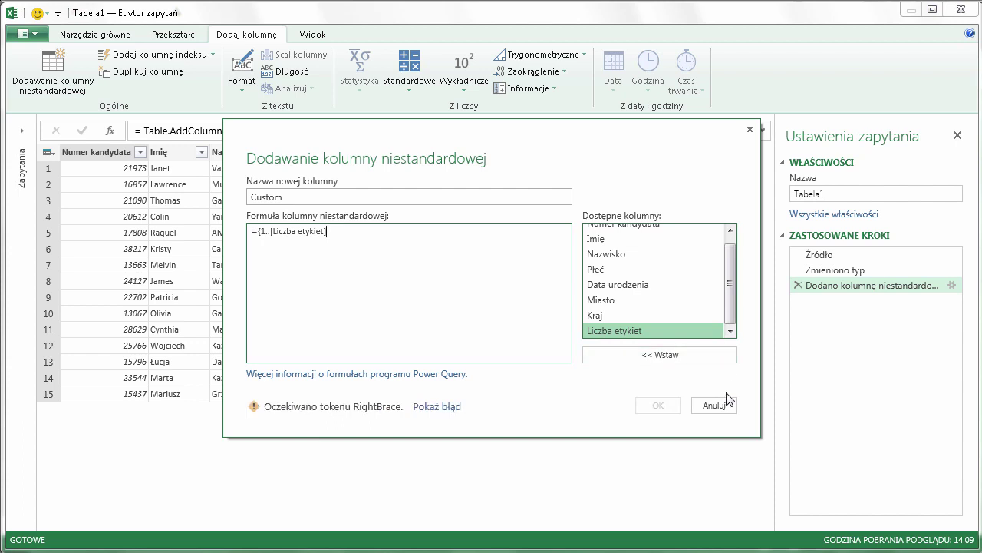
text(})
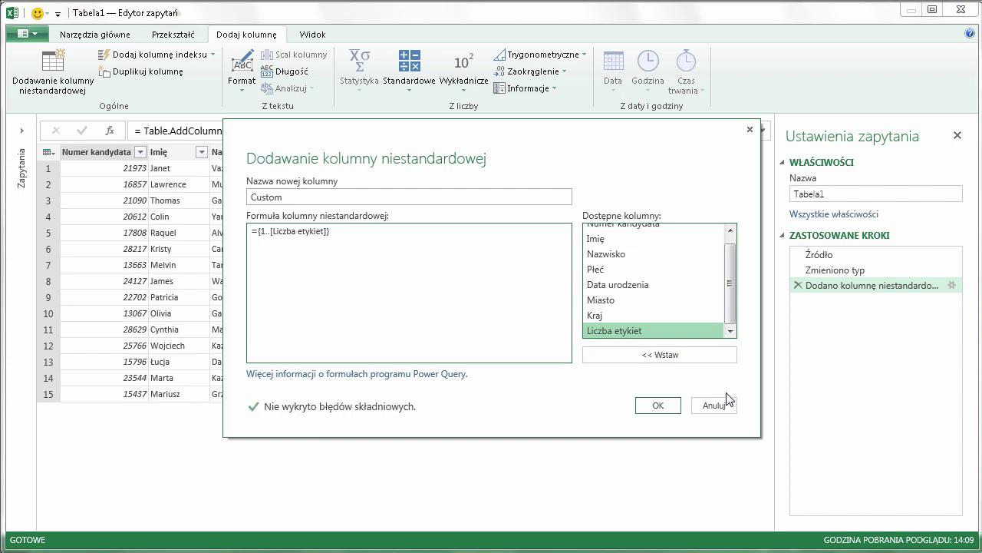
click(658, 407)
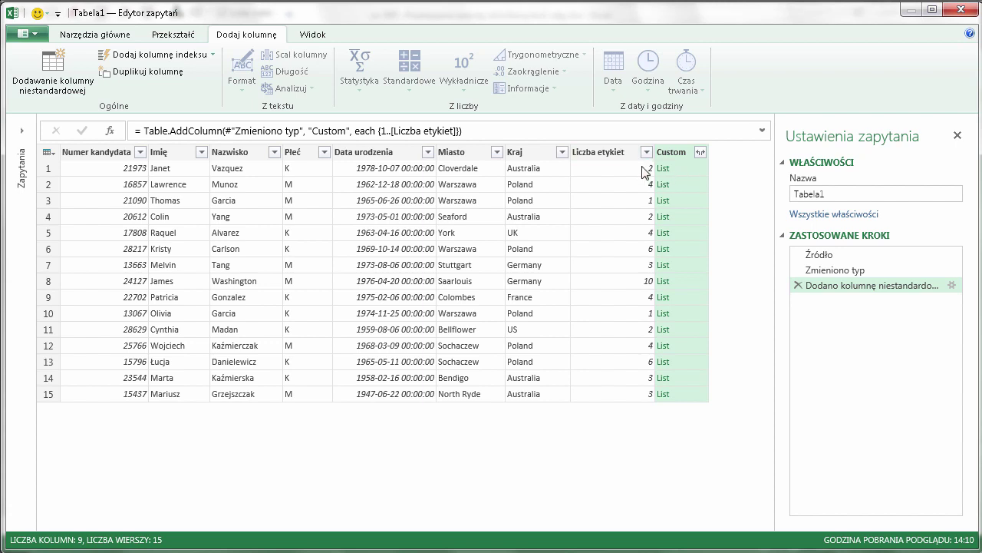
click(695, 169)
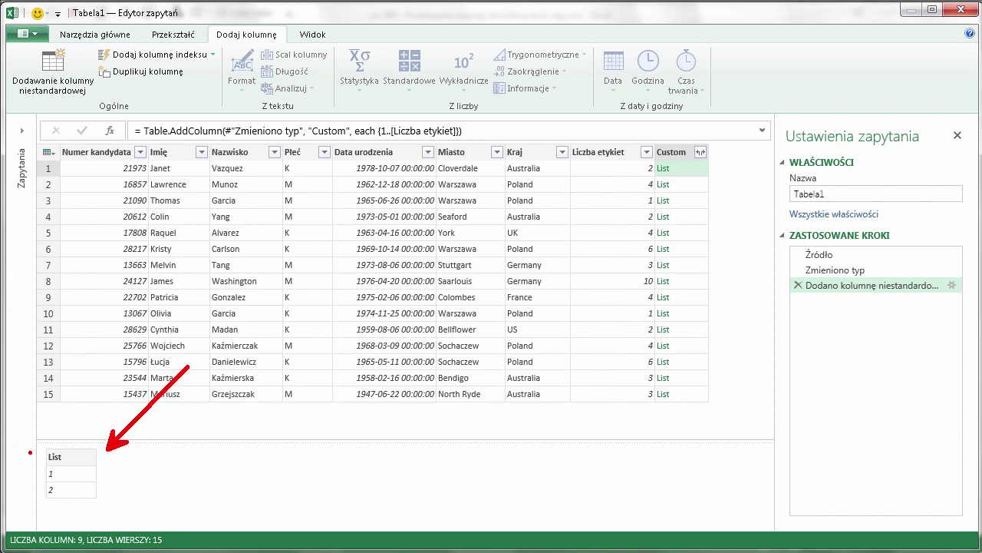
click(696, 184)
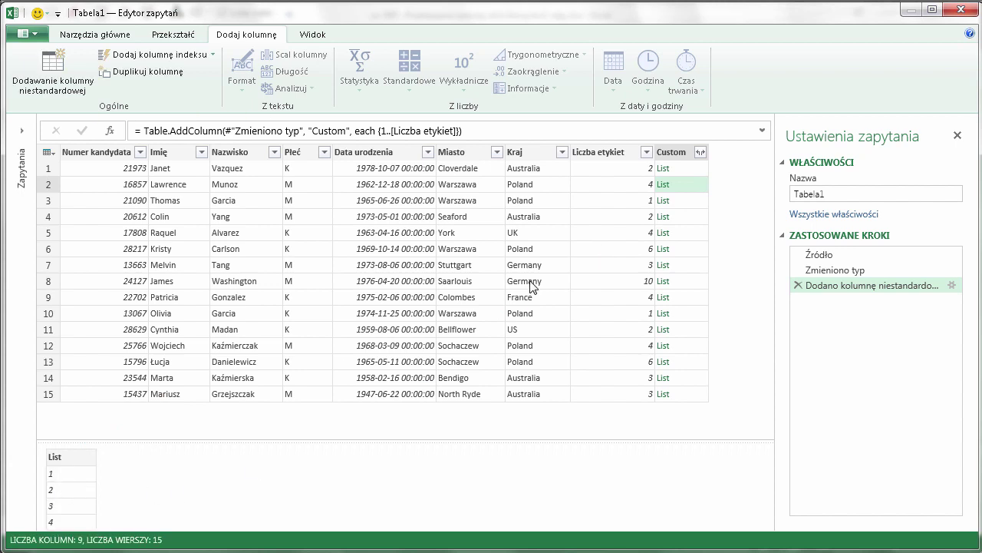
click(695, 202)
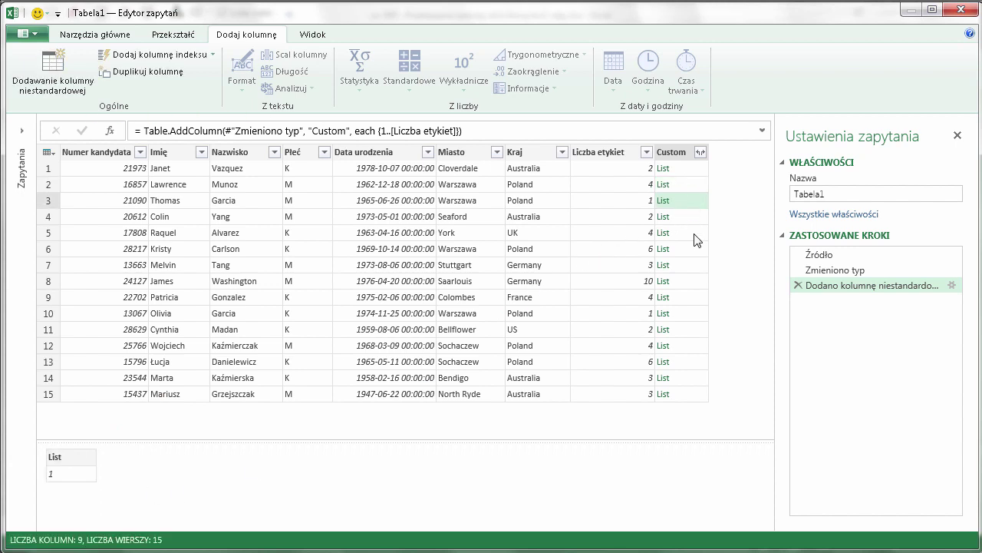
click(695, 218)
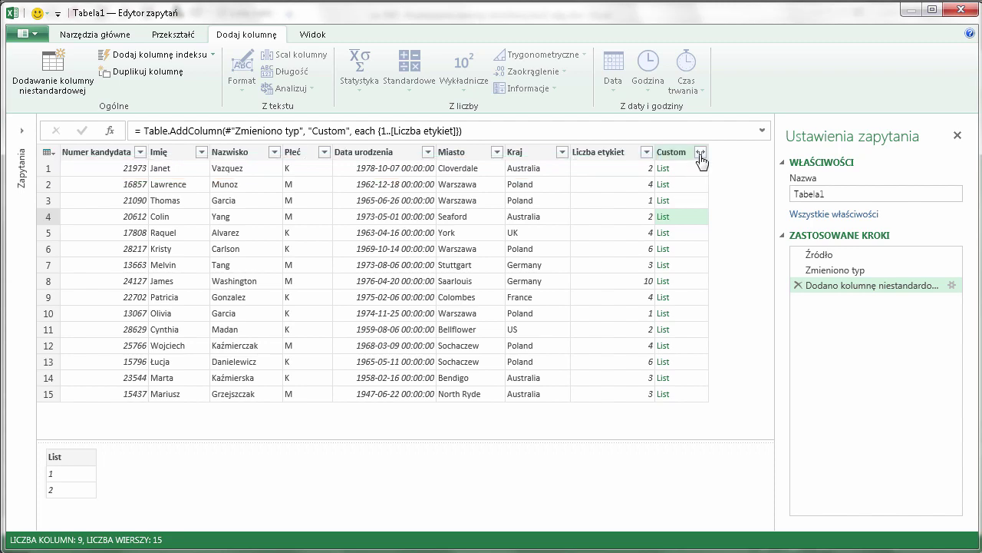
Expand the Custom lists into rows, then remove the Liczba etykiet and Custom columns, leaving 55 rows.
click(700, 155)
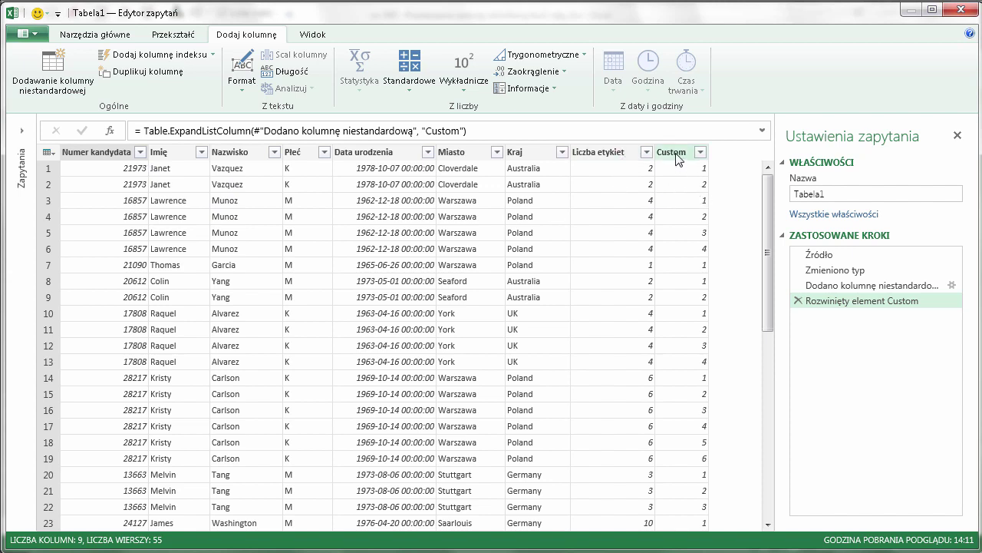
click(608, 155)
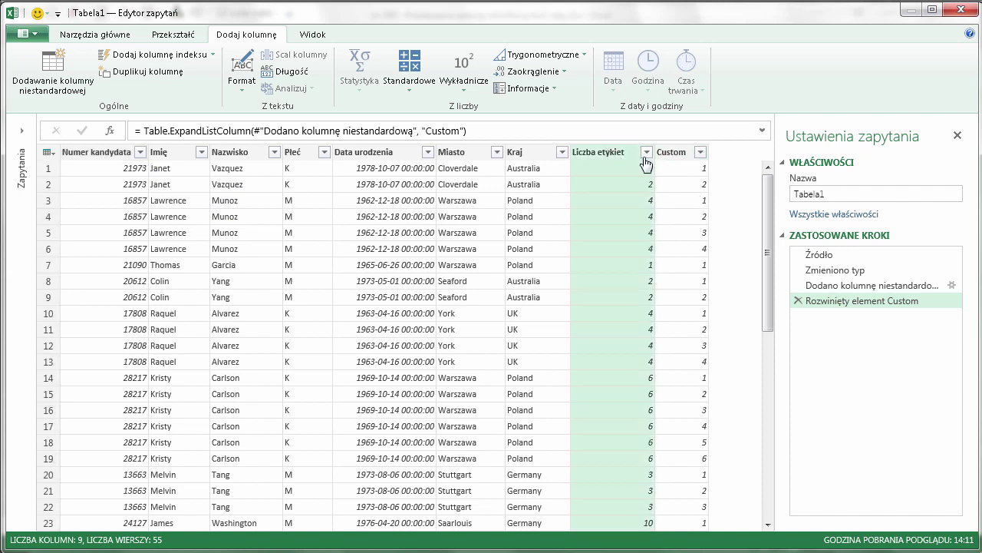
ctrl+click(678, 151)
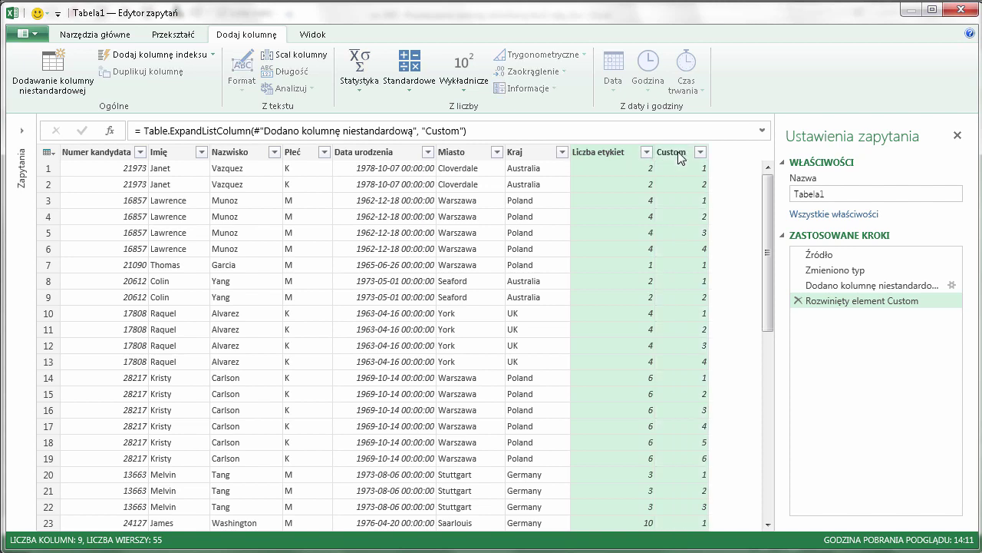
right_click(607, 151)
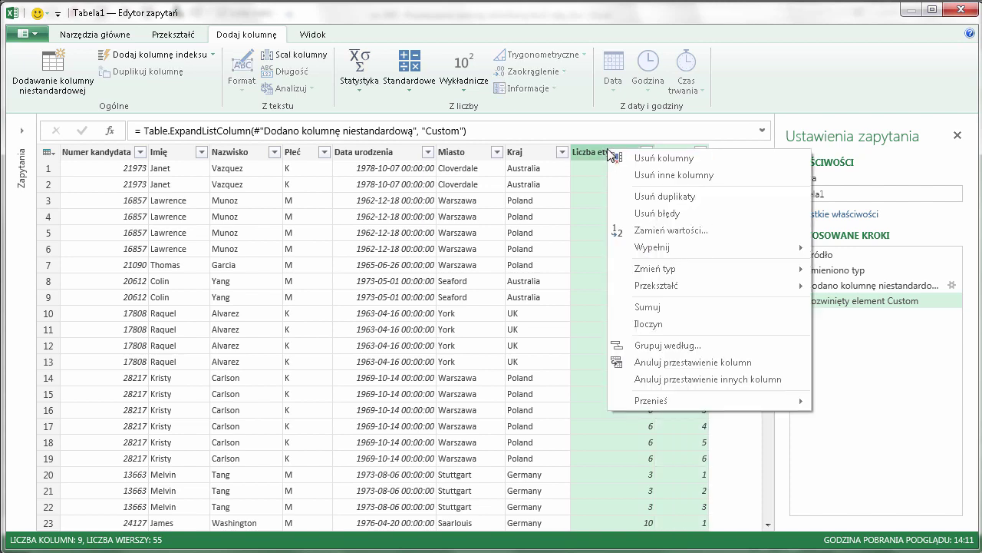
click(680, 158)
click(251, 215)
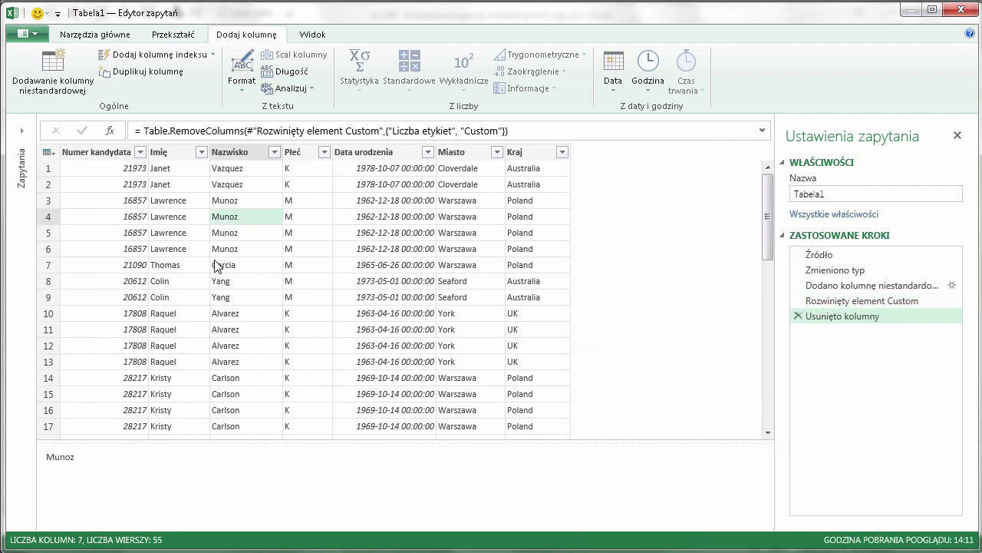
Load the query as a table at cell L2 on the existing sheet ex-589, 55 rows.
click(106, 35)
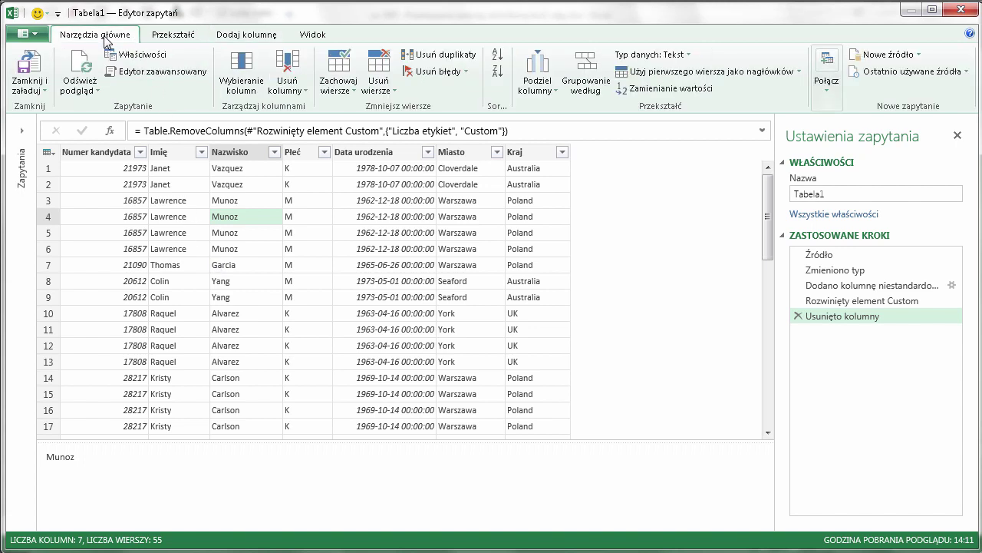
click(40, 90)
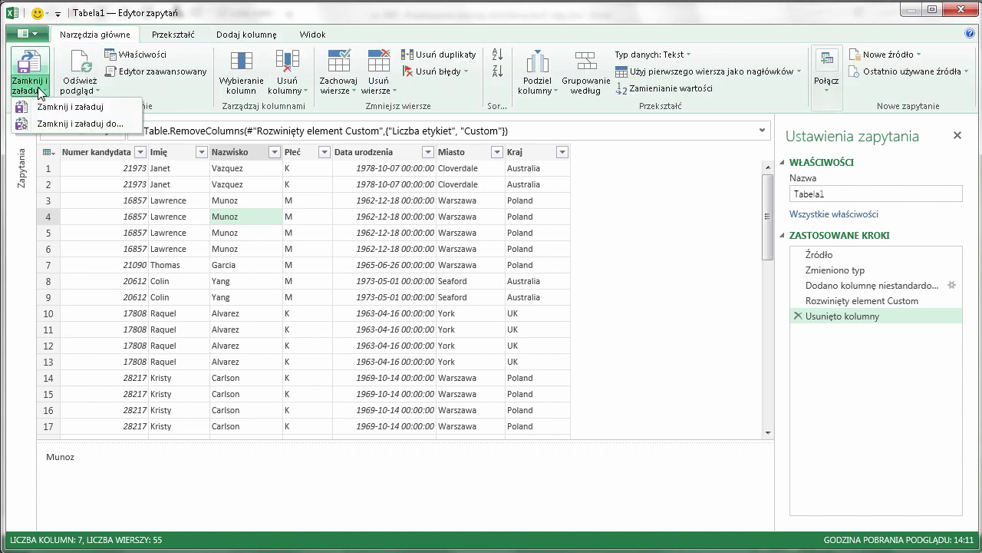
click(107, 129)
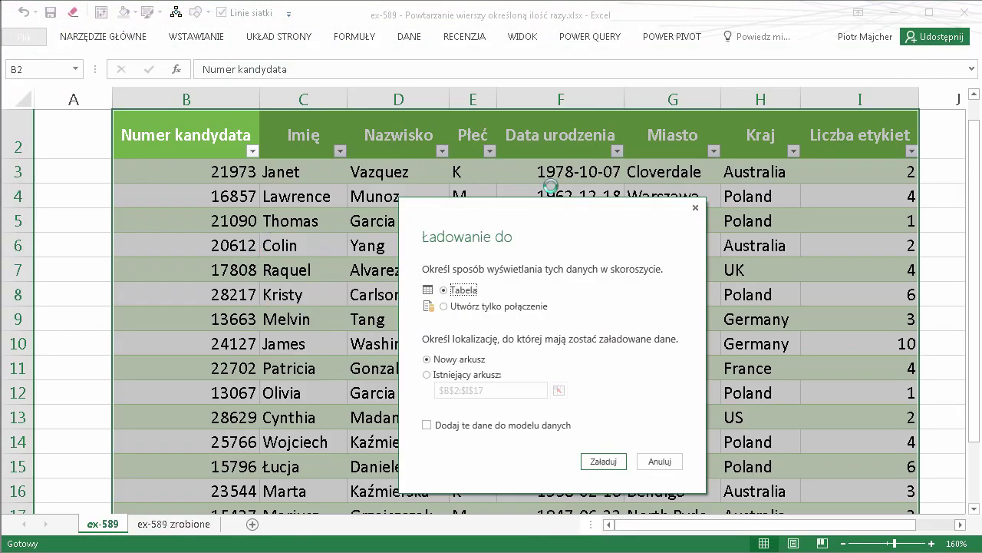
click(461, 376)
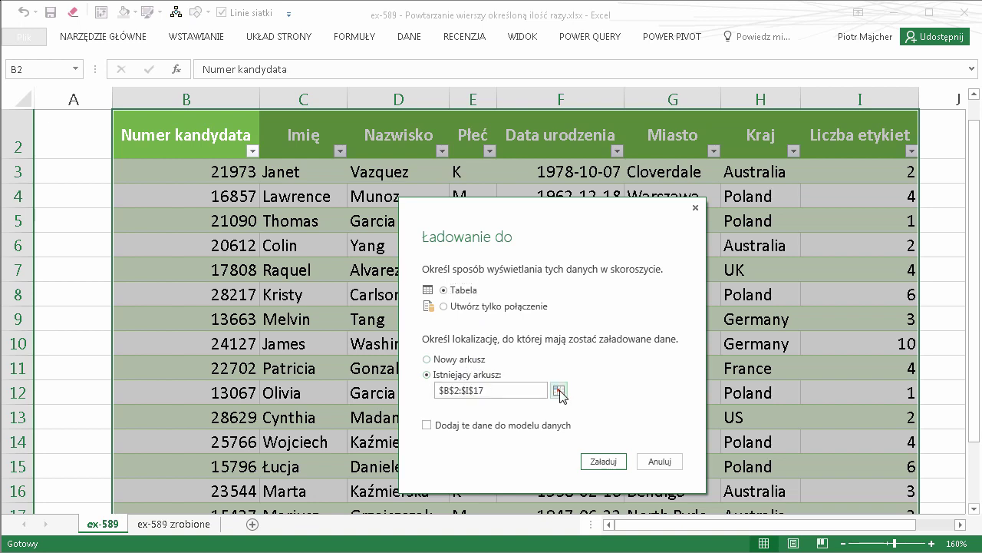
click(559, 392)
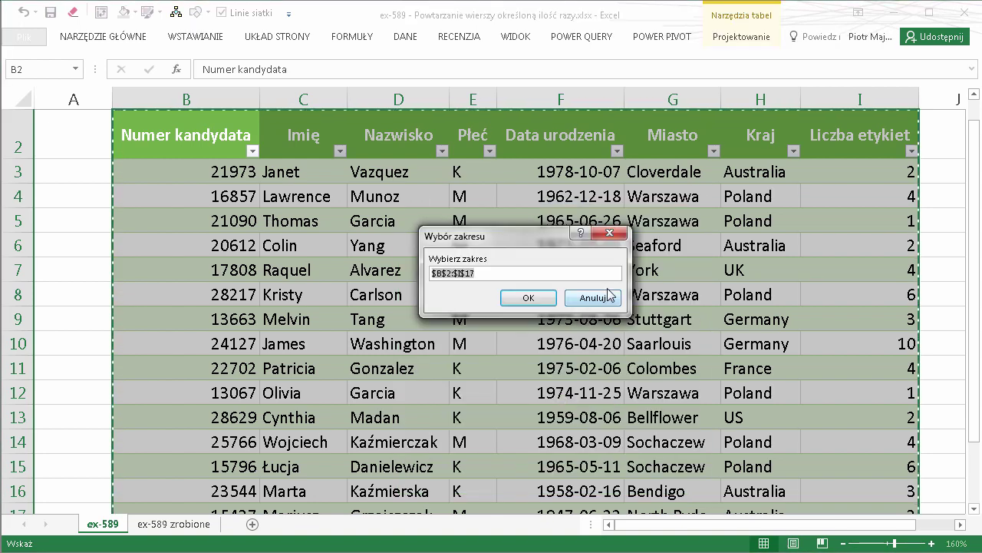
click(960, 525)
click(960, 525)
click(961, 525)
click(960, 525)
click(961, 525)
click(961, 525)
click(961, 525)
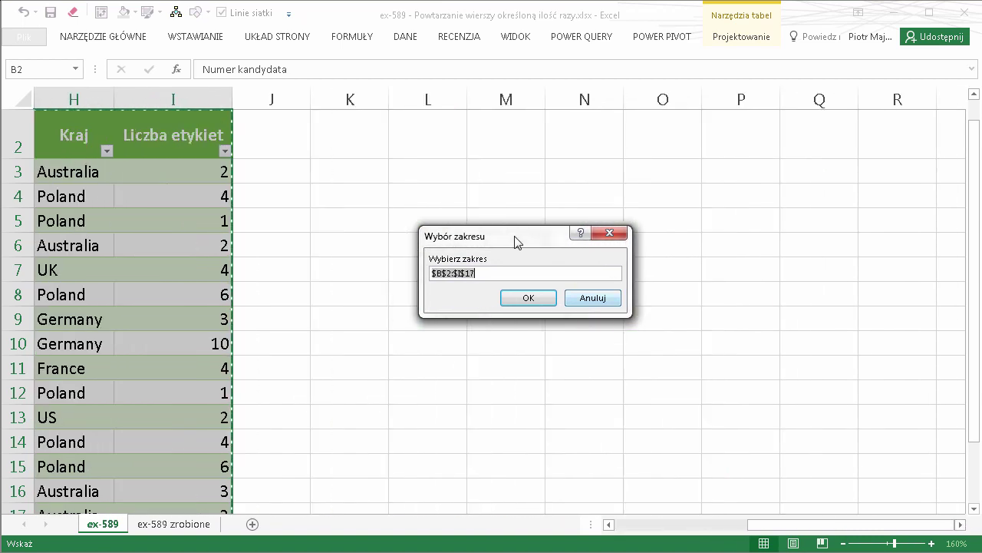
click(410, 152)
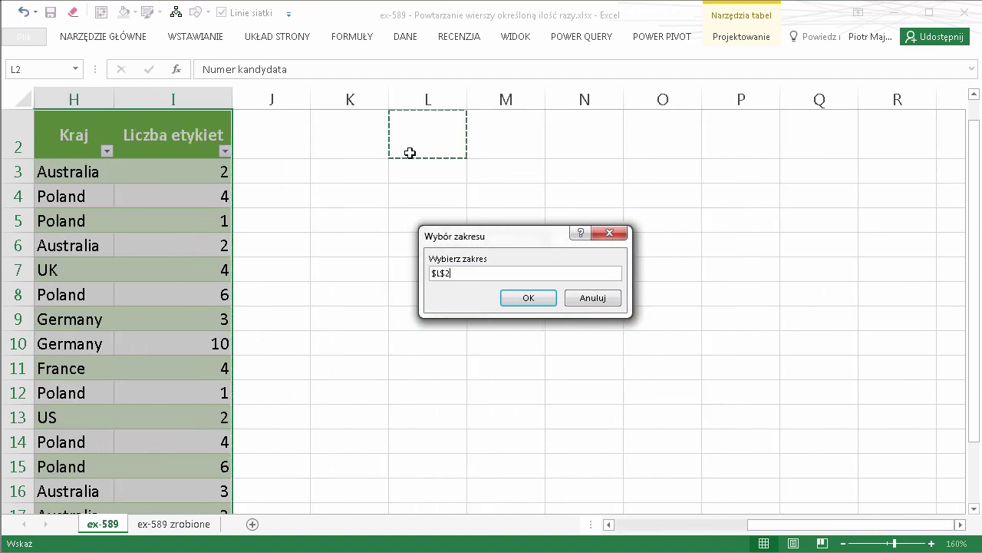
click(530, 297)
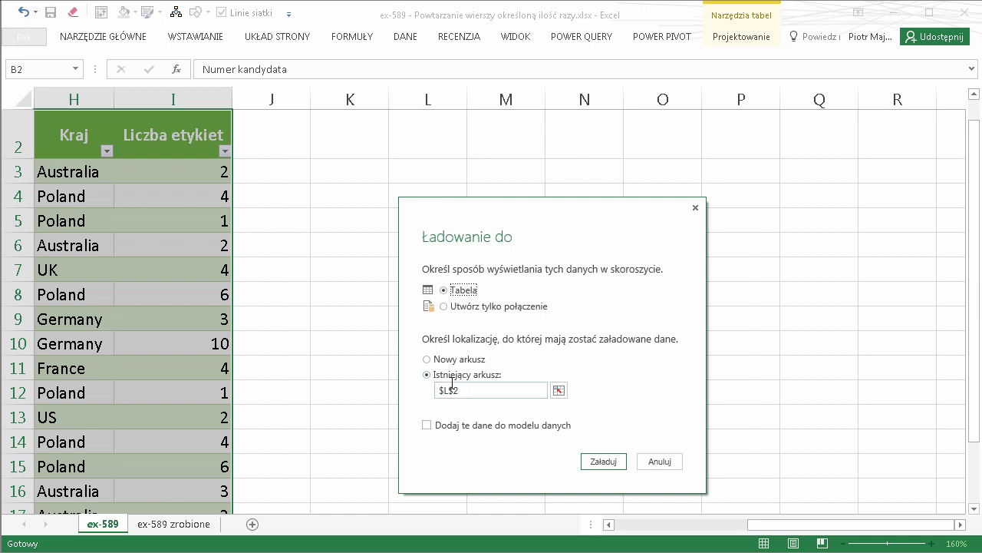
click(618, 463)
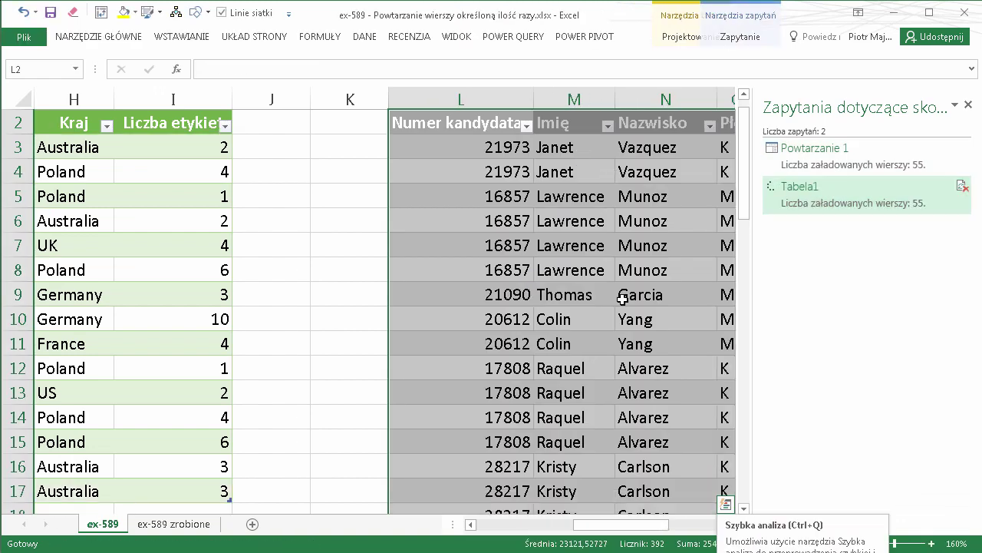
drag(622, 526, 675, 543)
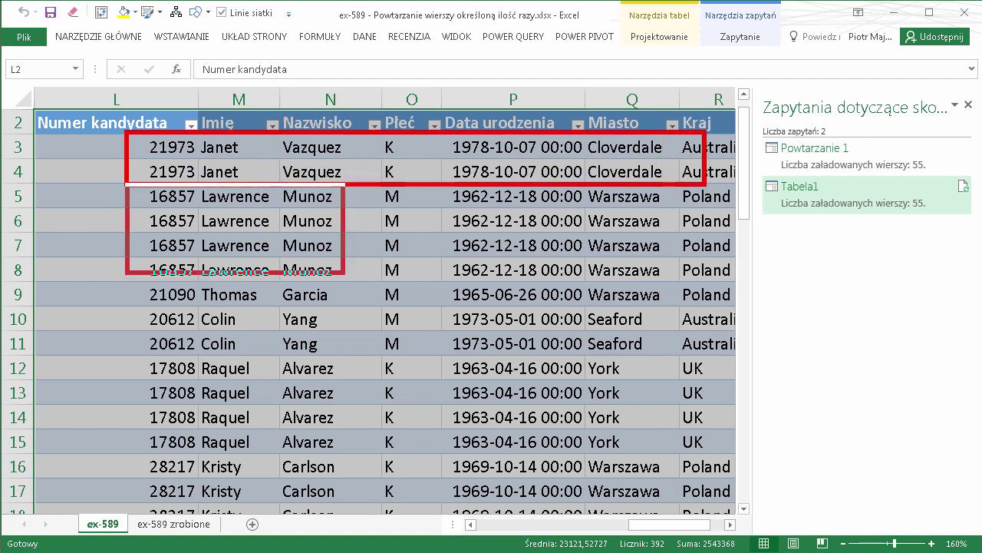
click(451, 245)
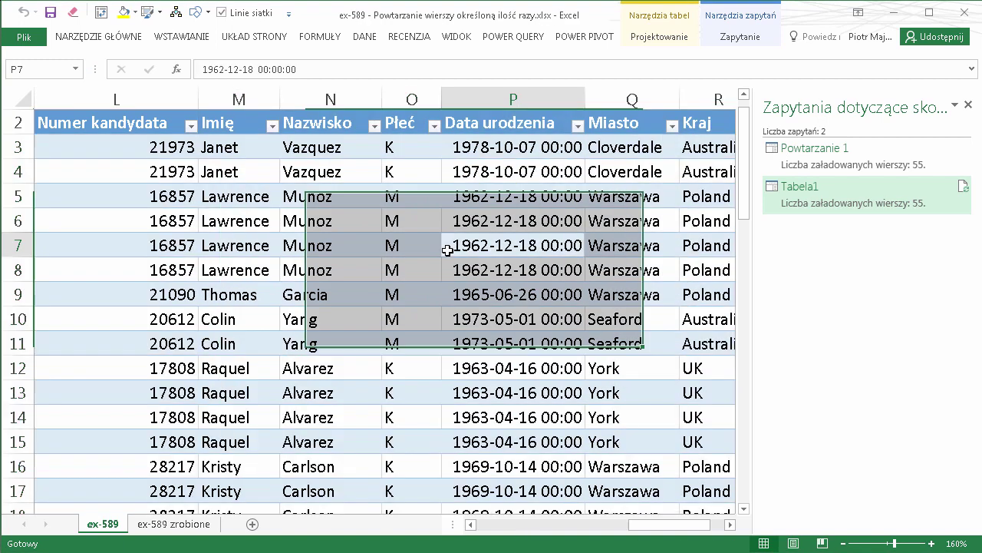
drag(669, 525, 520, 502)
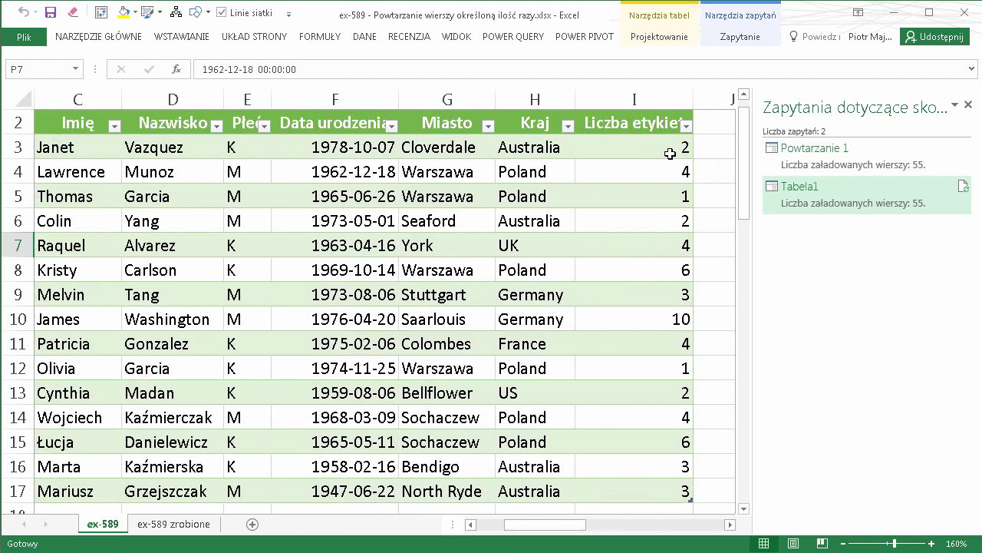
Change the third candidate's label count in cell I5 from 1 to 5.
click(641, 194)
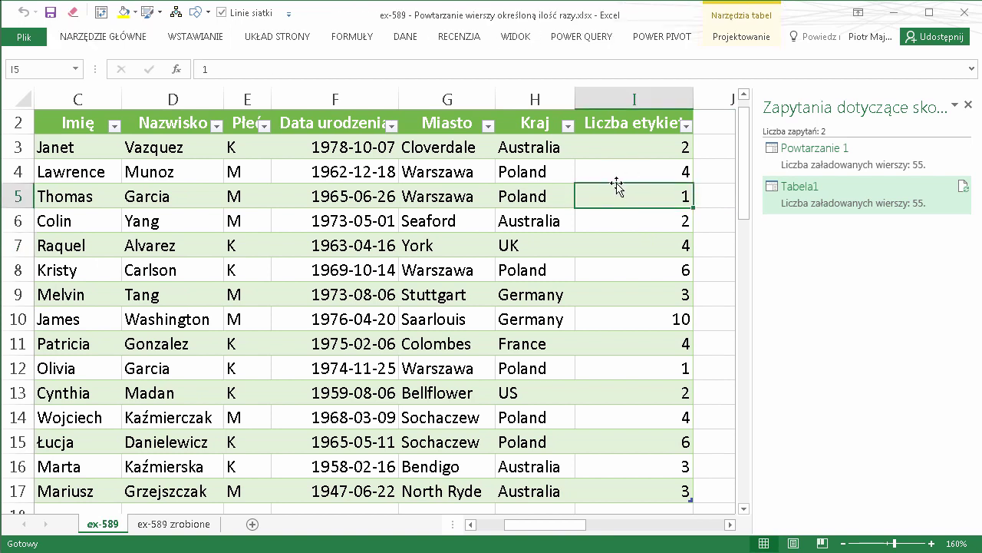
text(5)
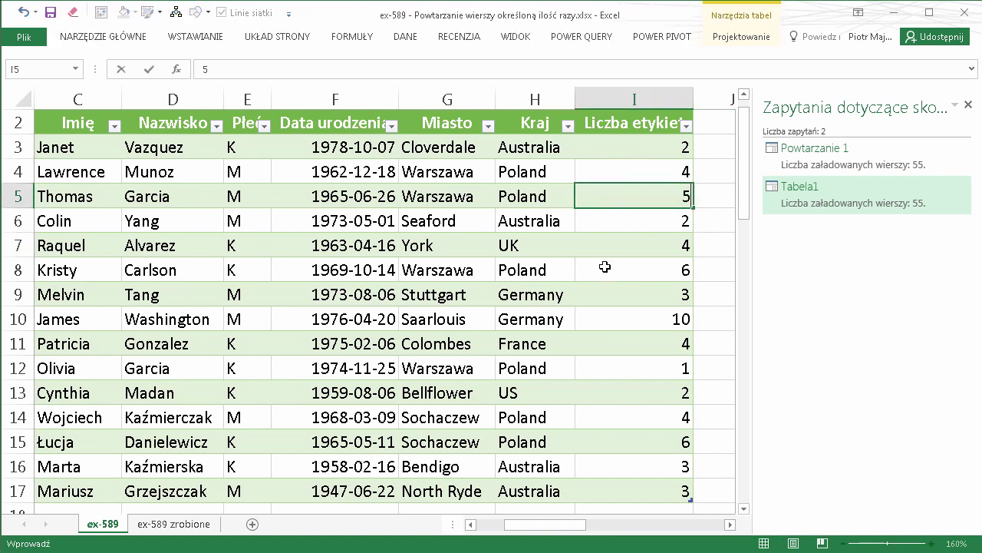
key(Return)
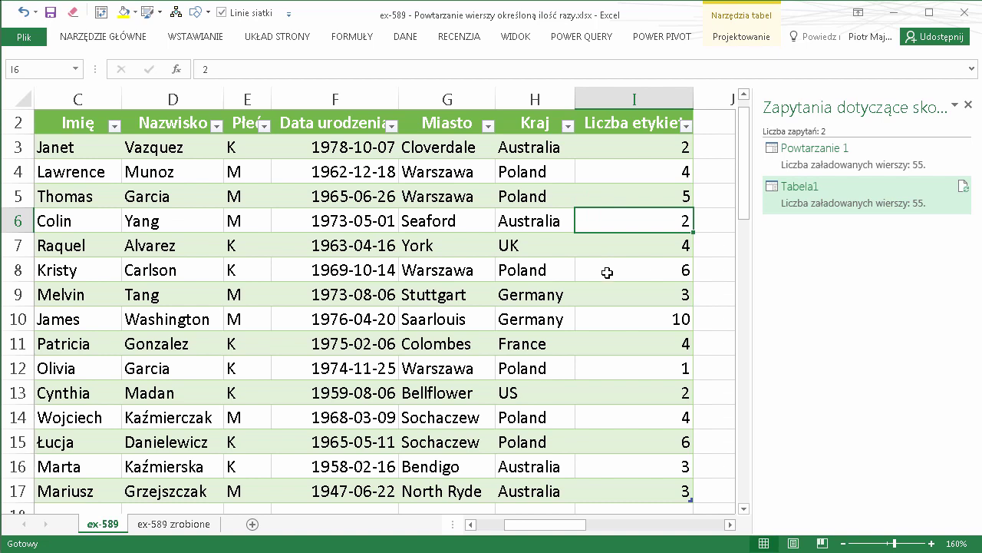
click(729, 527)
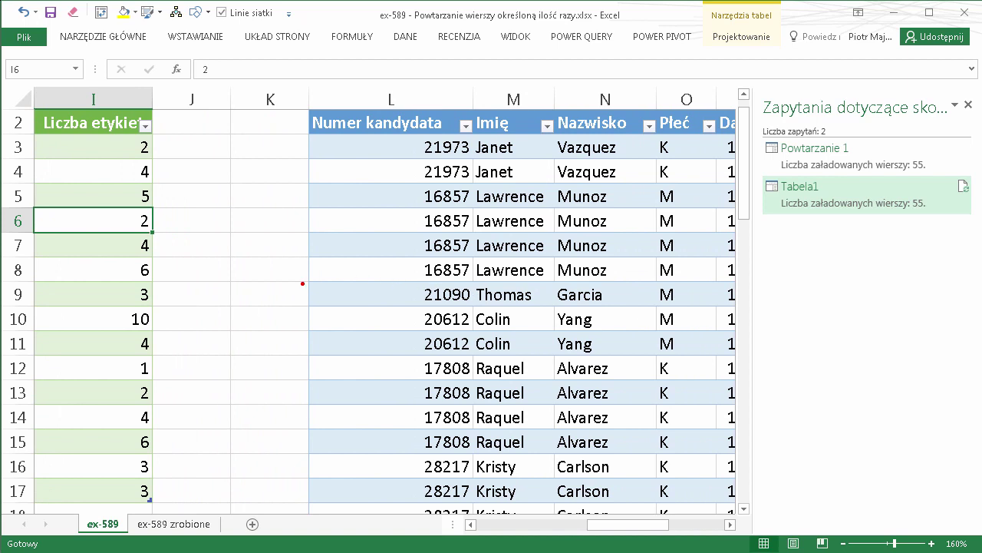
drag(305, 280, 741, 309)
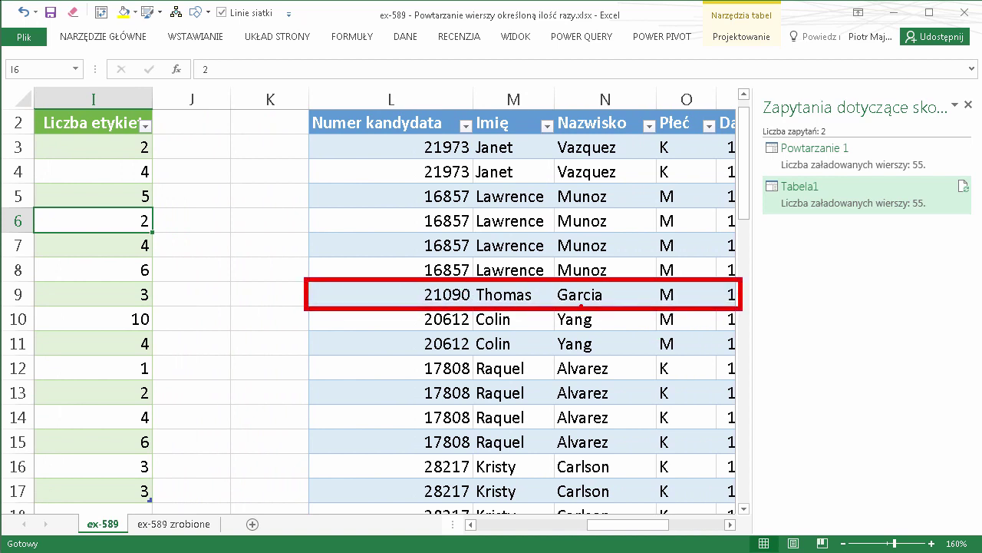
Refresh the output table so the third candidate repeats five times, giving 59 rows.
click(519, 247)
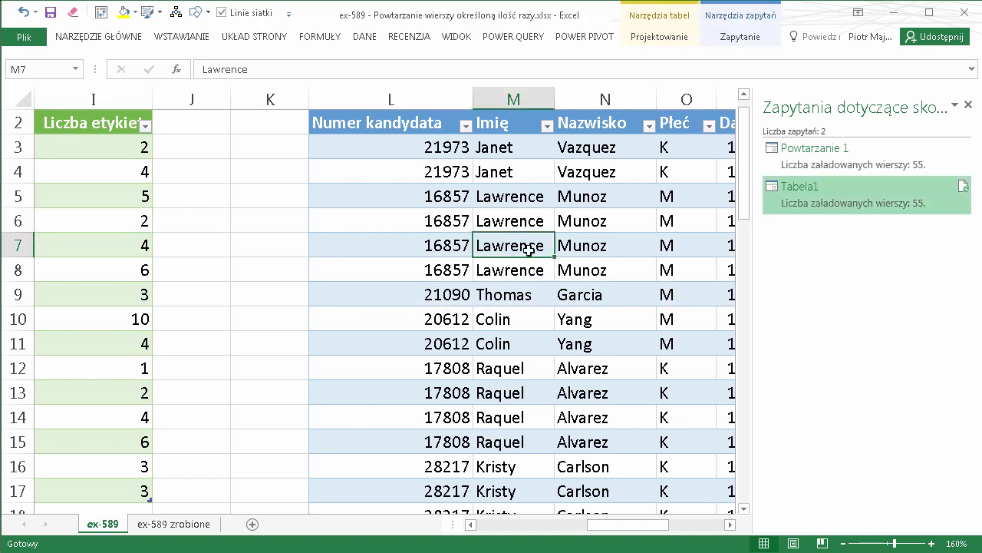
right_click(530, 252)
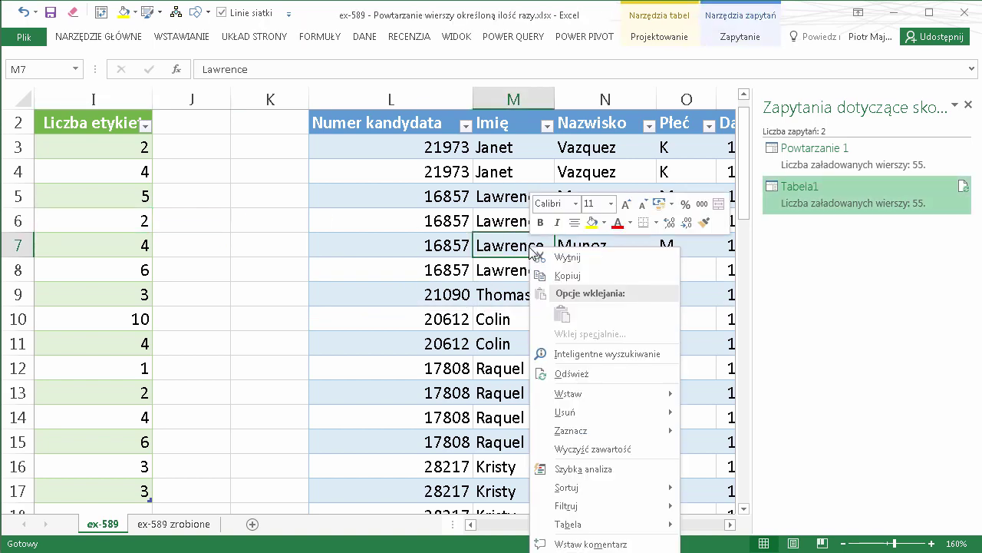
click(576, 373)
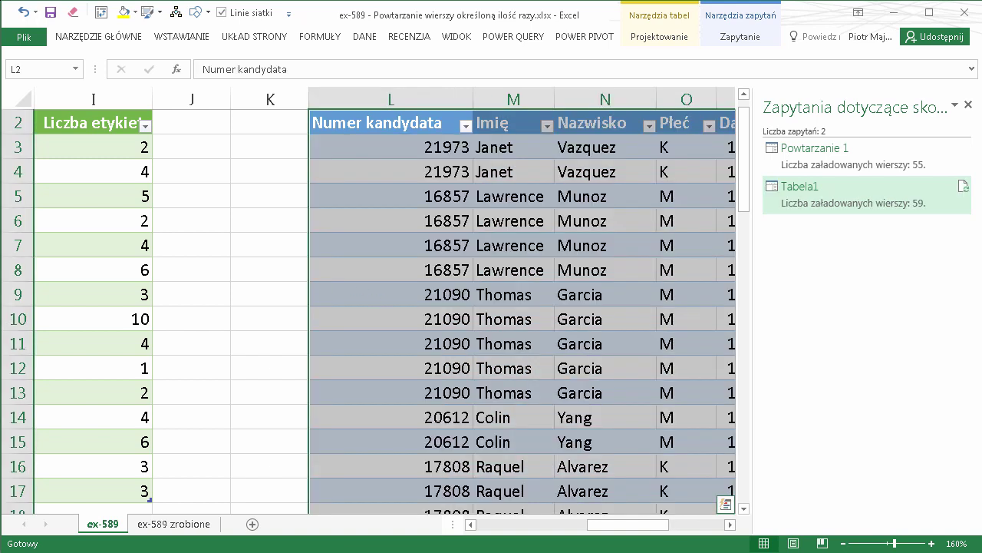
drag(308, 281, 628, 403)
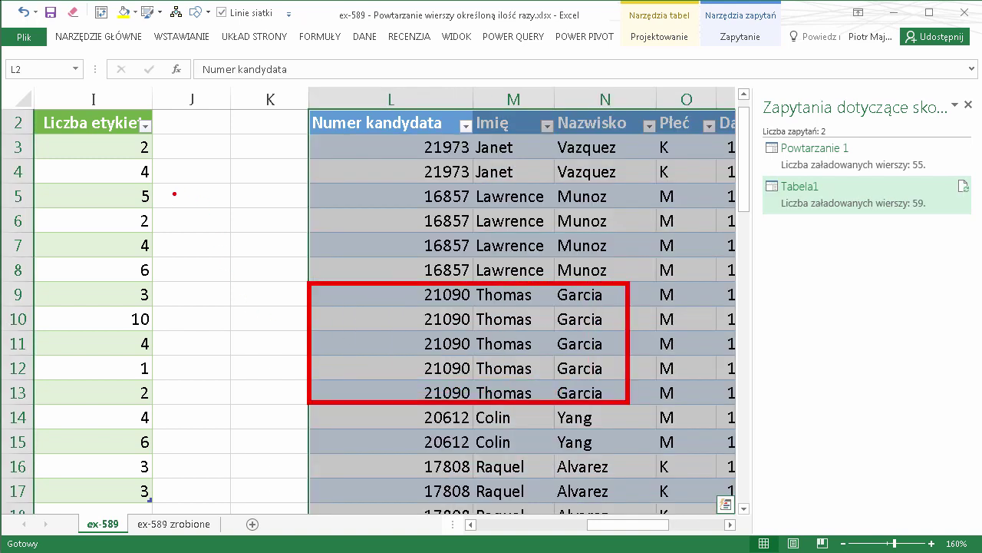
drag(159, 200, 297, 326)
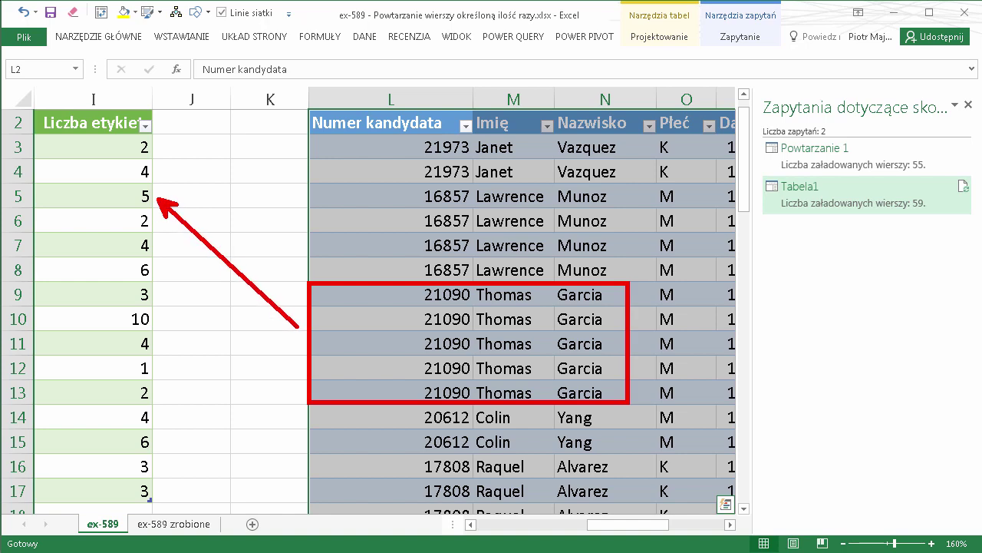
click(518, 196)
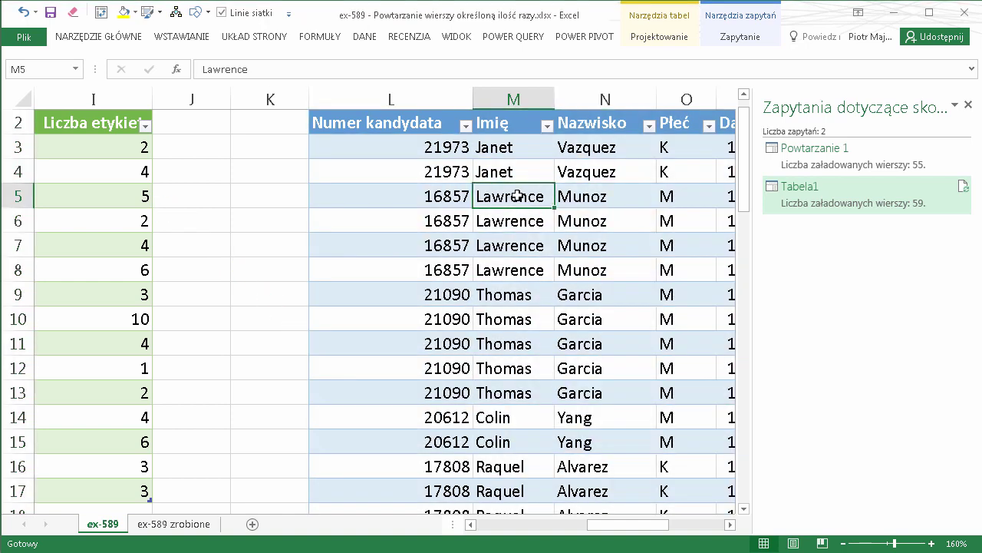